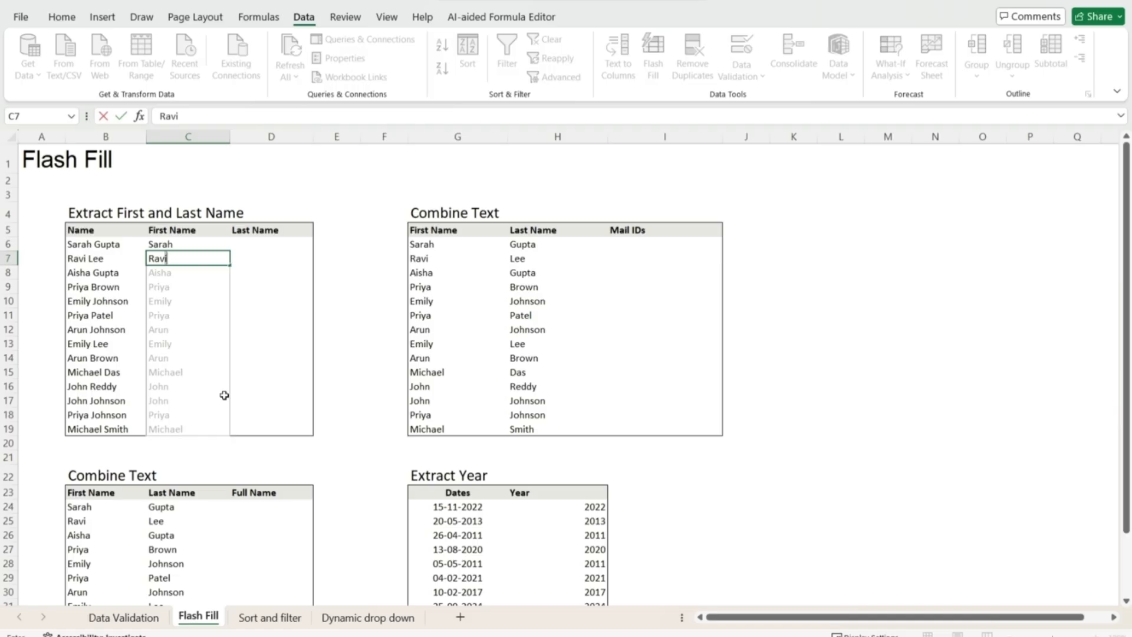
# - Accept Flash Fill's suggested first names for all remaining rows of the First Name column
pyautogui.press('Return')
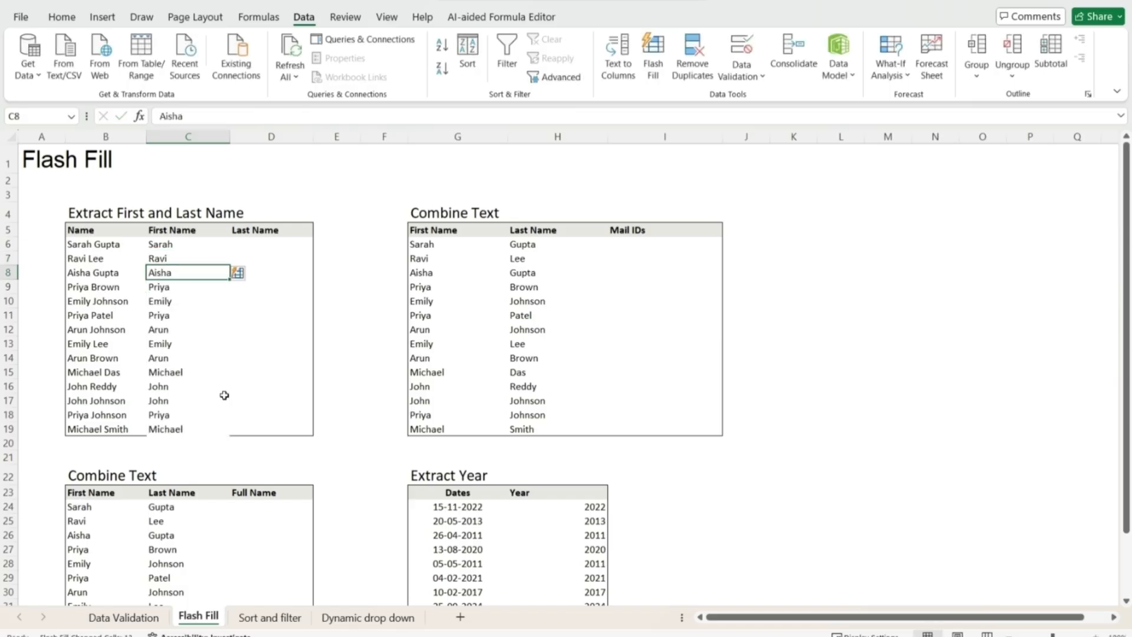
pyautogui.press('Up')
pyautogui.press('Up')
pyautogui.press('Right')
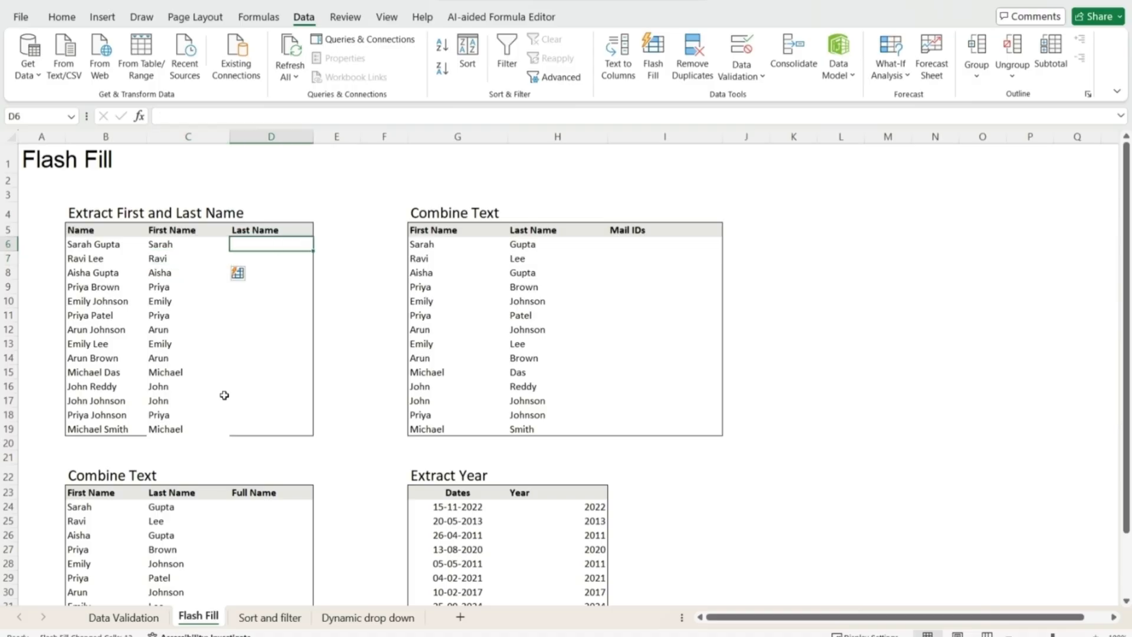
# - Type the first two surnames as examples, then Flash Fill the remaining last names with Ctrl+E
pyautogui.write('Gupta')
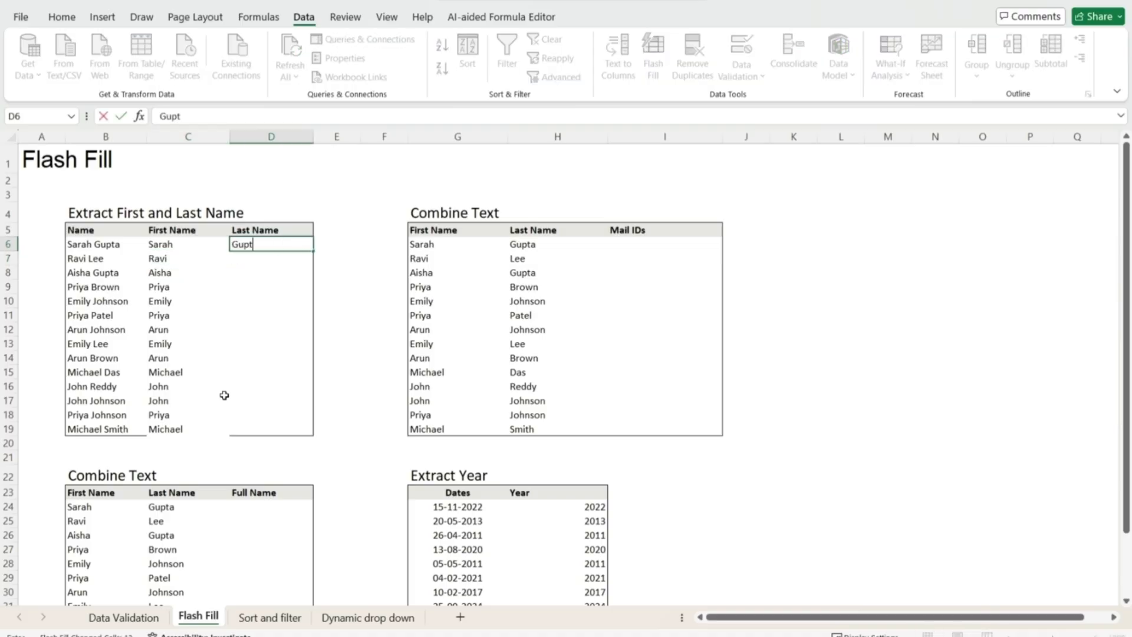
pyautogui.press('Return')
pyautogui.write('Lee')
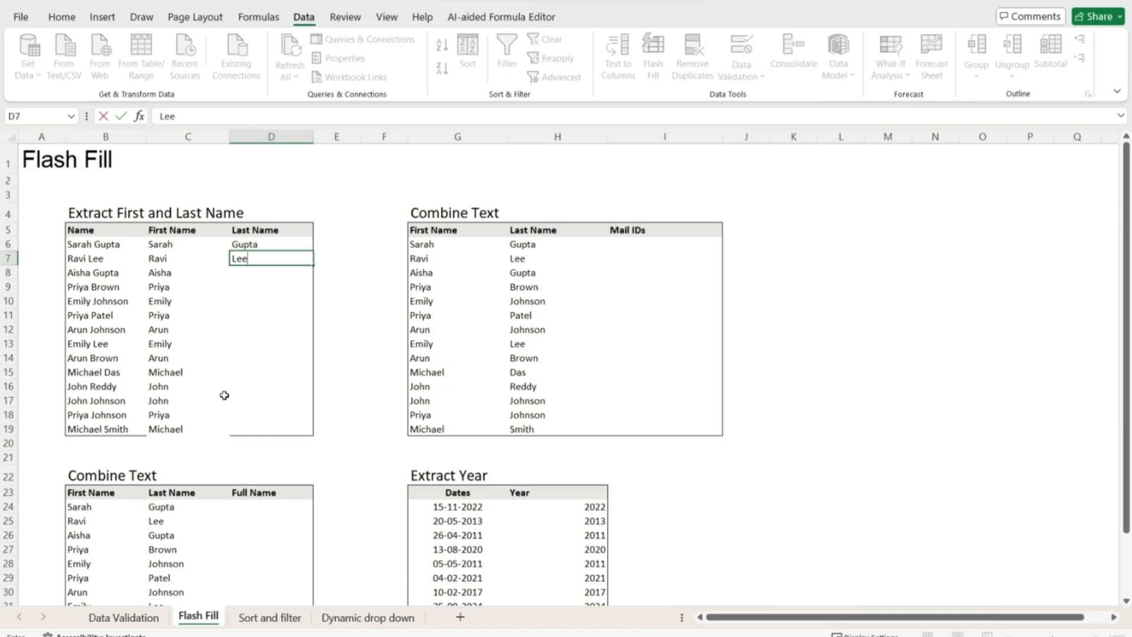
pyautogui.press('Return')
pyautogui.press('Up')
pyautogui.press('Up')
pyautogui.hotkey('ctrl', 'e')
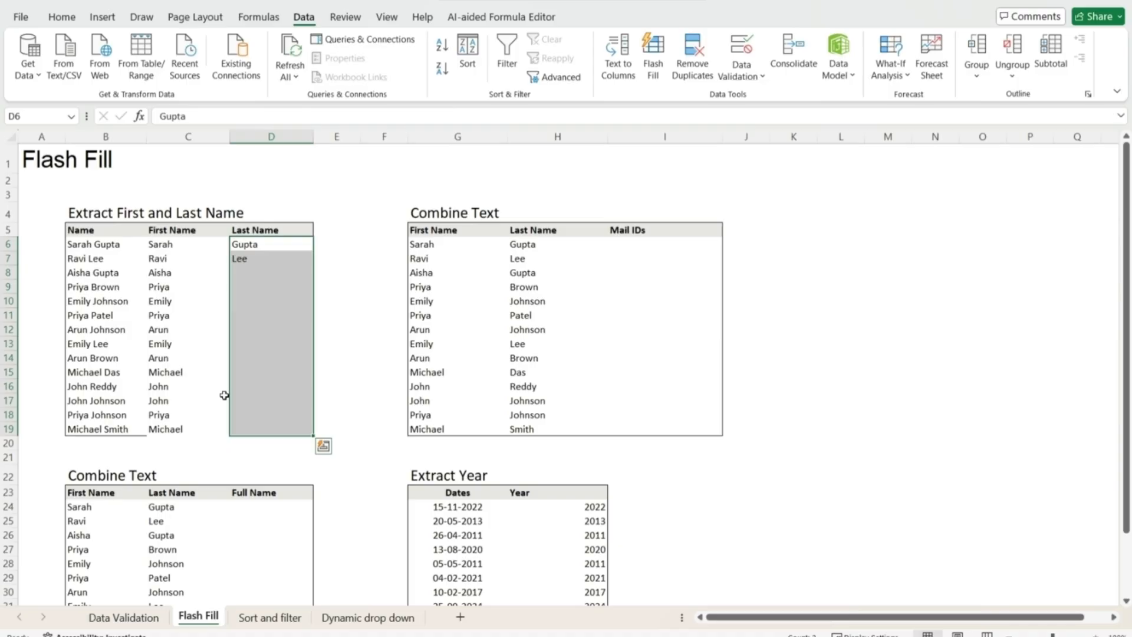
pyautogui.hotkey('ctrl', 'e')
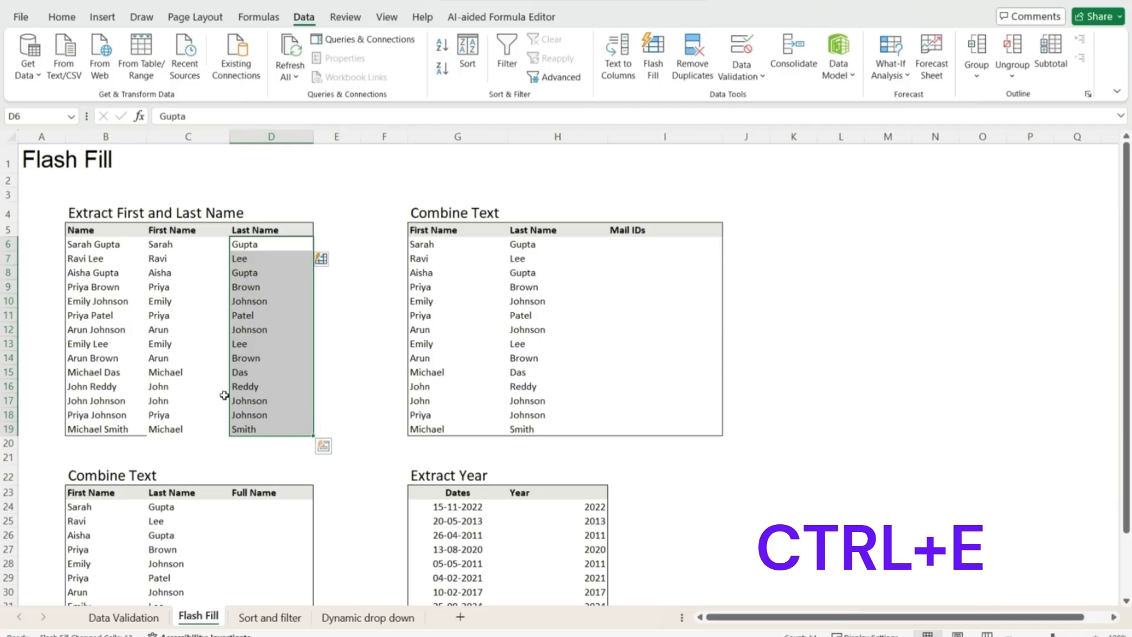
pyautogui.press('Down')
pyautogui.press('Down')
pyautogui.press('Down')
pyautogui.press('Down')
pyautogui.press('Down')
pyautogui.press('Down')
pyautogui.press('Down')
pyautogui.press('Down')
pyautogui.press('Down')
pyautogui.press('Down')
pyautogui.press('Down')
pyautogui.press('Down')
pyautogui.press('Down')
pyautogui.press('Down')
pyautogui.press('Down')
pyautogui.press('Down')
pyautogui.press('Down')
pyautogui.press('Down')
pyautogui.press('Down')
pyautogui.press('Down')
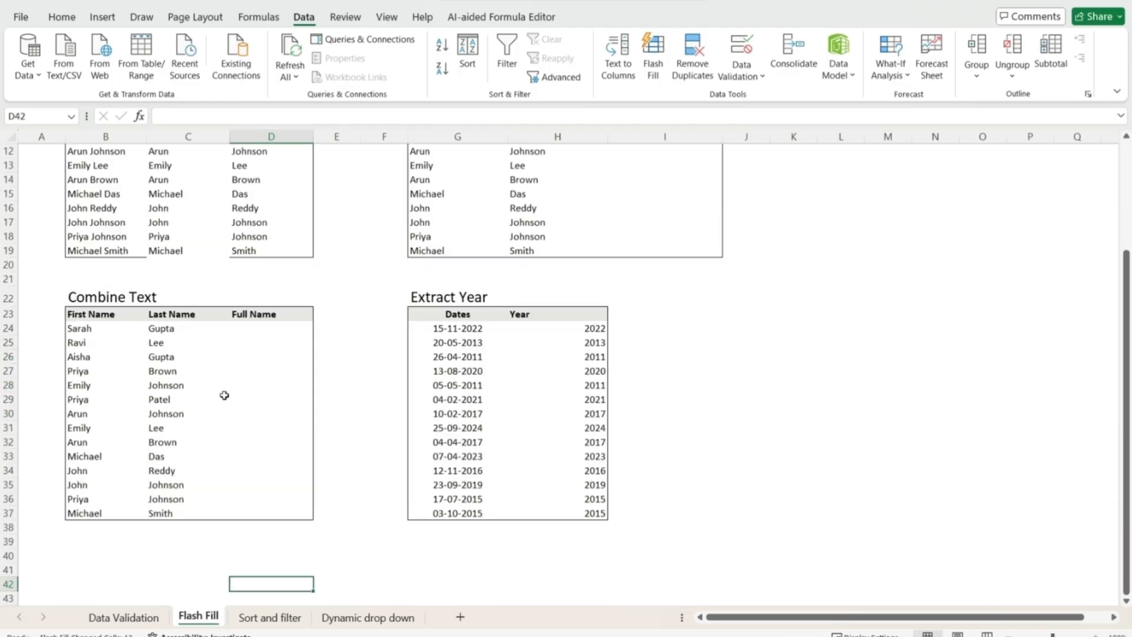
# - Type the first two full names as examples, then Flash Fill the remaining Full Name cells
pyautogui.press('Up')
pyautogui.press('Up')
pyautogui.press('Up')
pyautogui.press('Up')
pyautogui.press('Up')
pyautogui.press('Up')
pyautogui.press('Up')
pyautogui.press('Up')
pyautogui.press('Up')
pyautogui.press('Up')
pyautogui.press('Up')
pyautogui.press('Up')
pyautogui.press('Up')
pyautogui.press('Up')
pyautogui.press('Up')
pyautogui.press('Up')
pyautogui.press('Up')
pyautogui.press('Up')
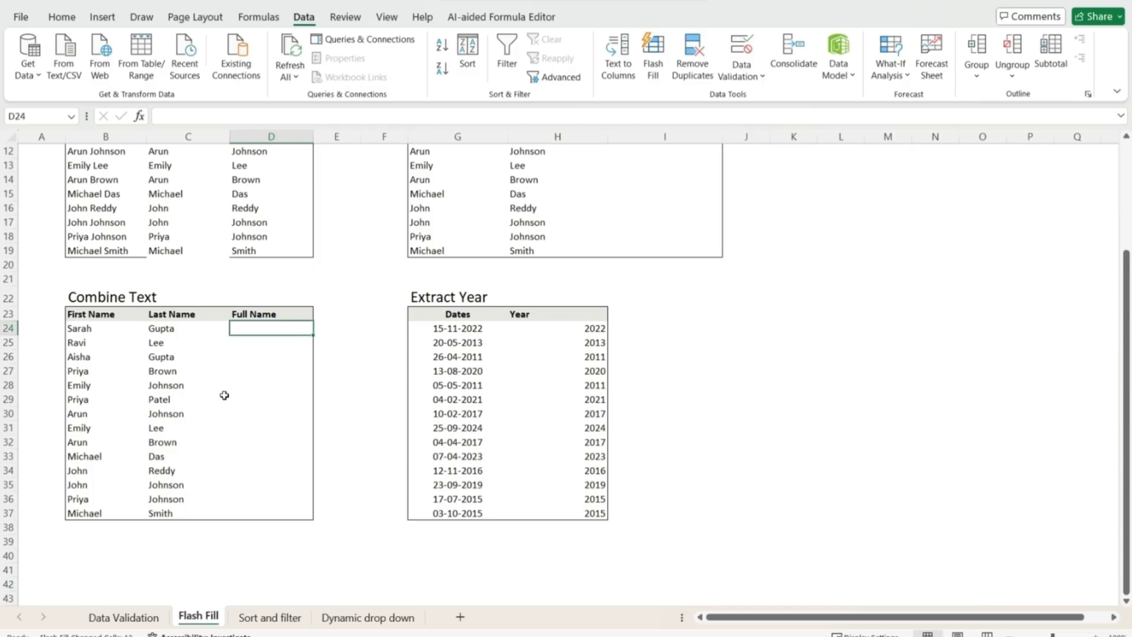
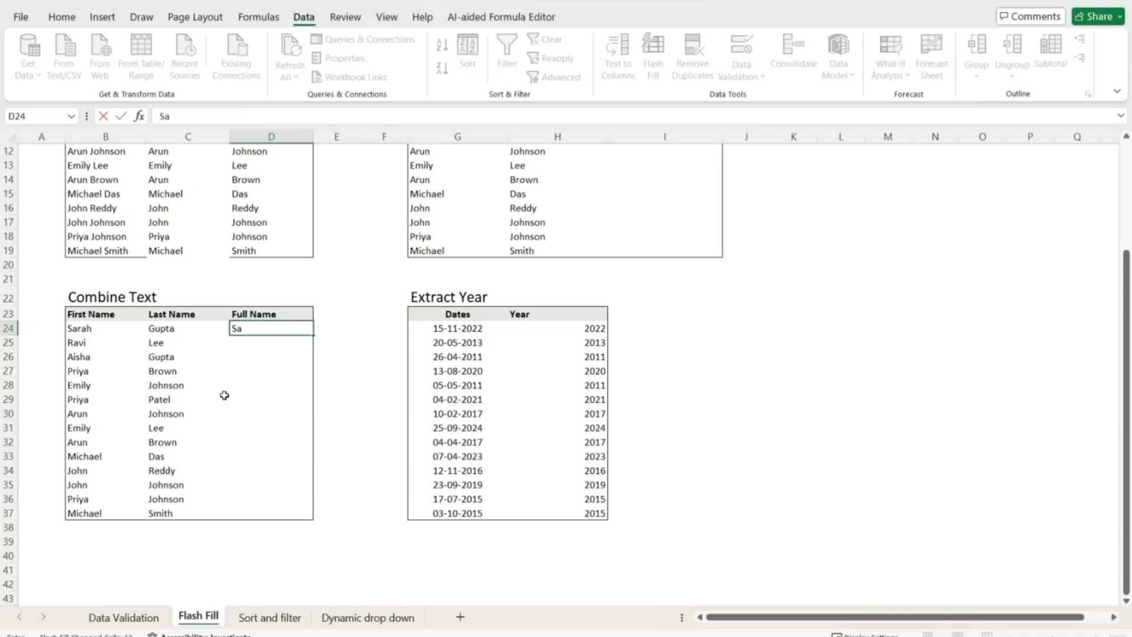
pyautogui.press('Return')
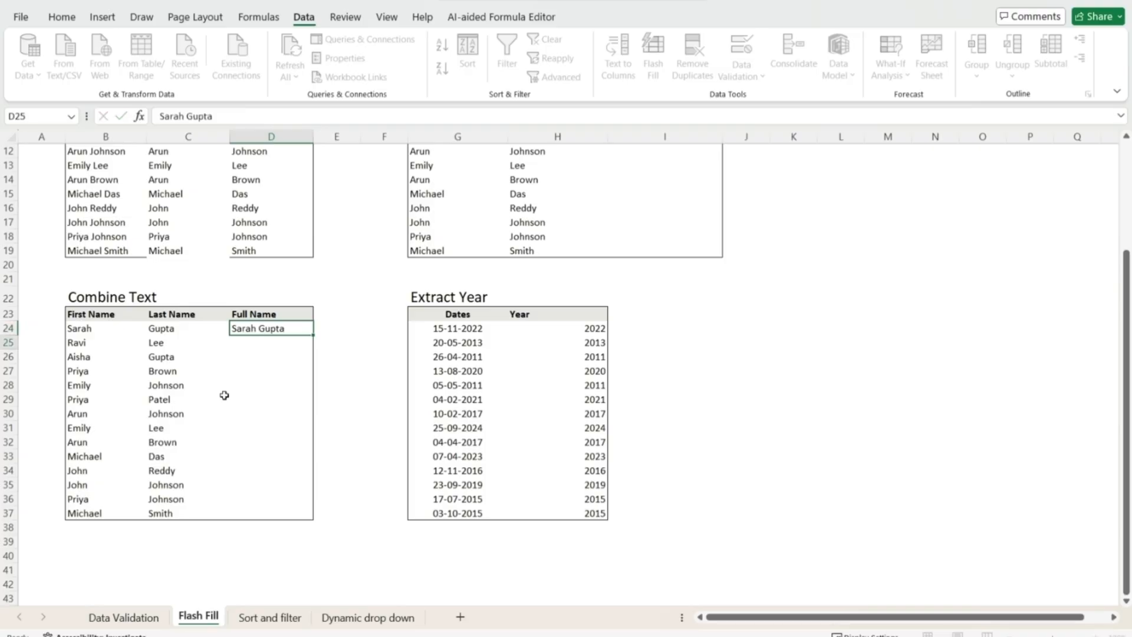
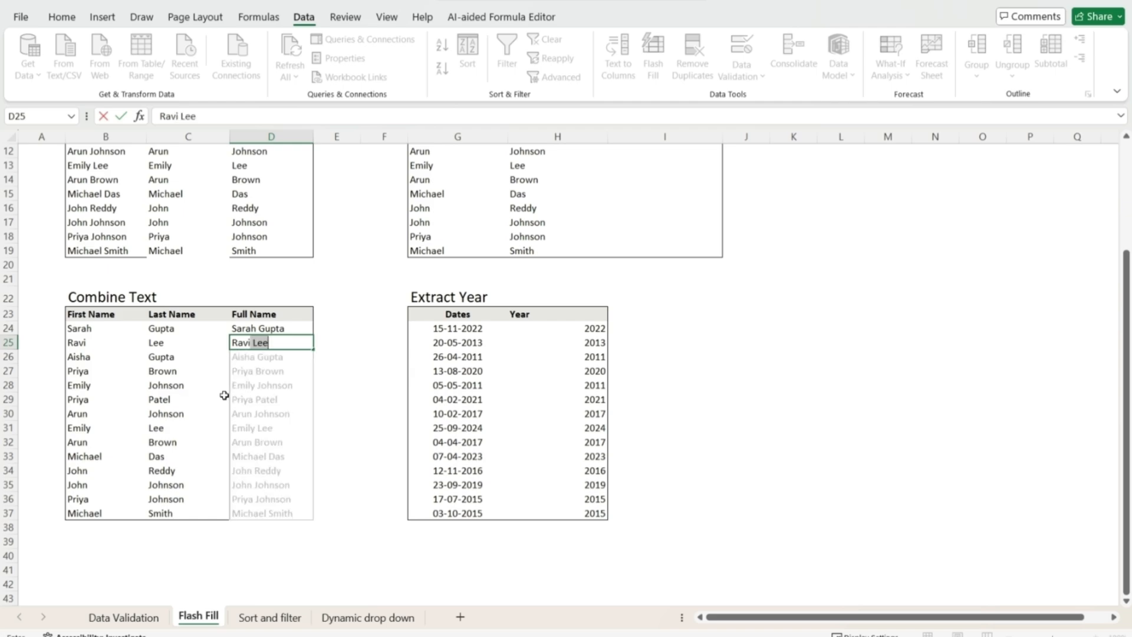
pyautogui.press('Return')
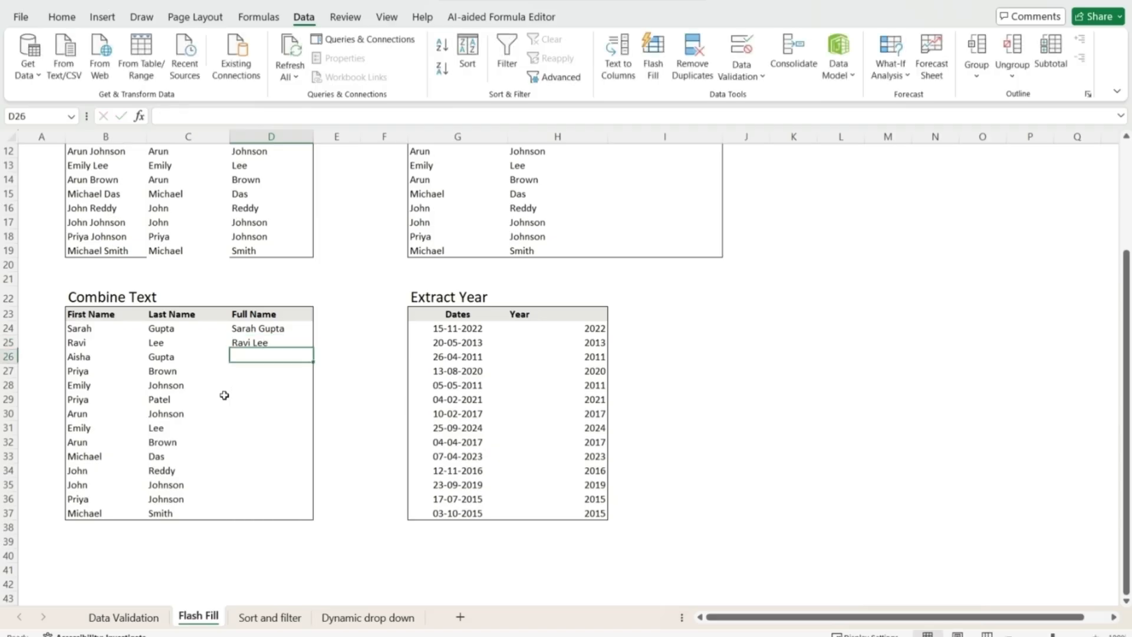
pyautogui.press('Up')
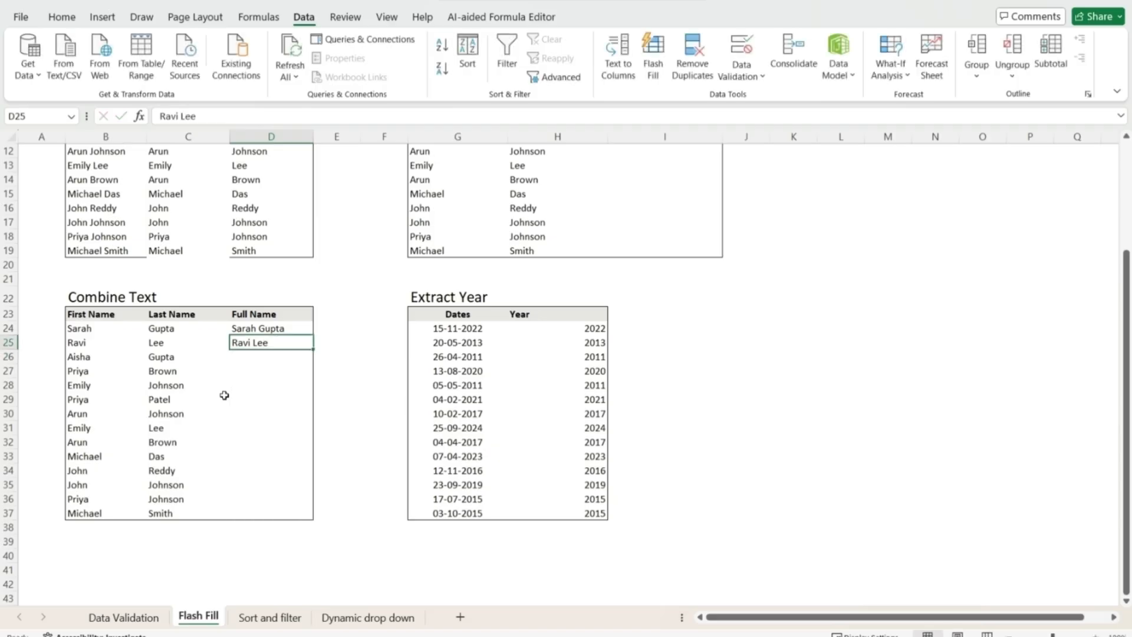
pyautogui.hotkey('shift', 'Down')
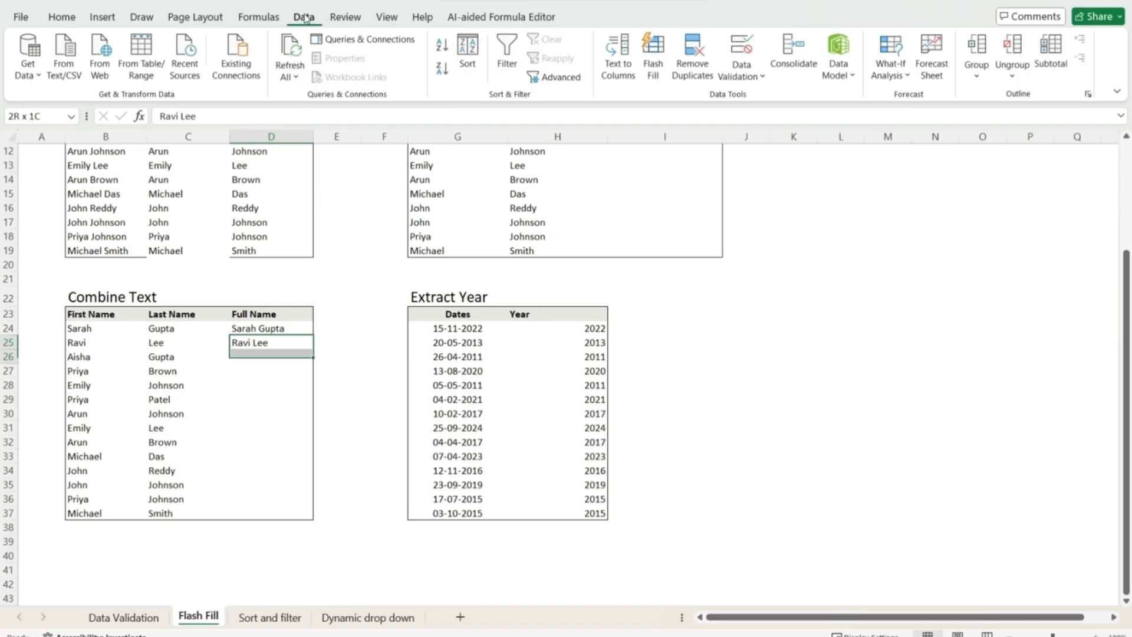
pyautogui.hotkey('shift', 'Down')
pyautogui.hotkey('shift', 'Down')
pyautogui.hotkey('shift', 'Down')
pyautogui.hotkey('shift', 'Down')
pyautogui.hotkey('shift', 'Down')
pyautogui.hotkey('shift', 'Down')
pyautogui.hotkey('shift', 'Down')
pyautogui.hotkey('shift', 'Down')
pyautogui.hotkey('shift', 'Down')
pyautogui.hotkey('shift', 'Down')
pyautogui.hotkey('shift', 'Down')
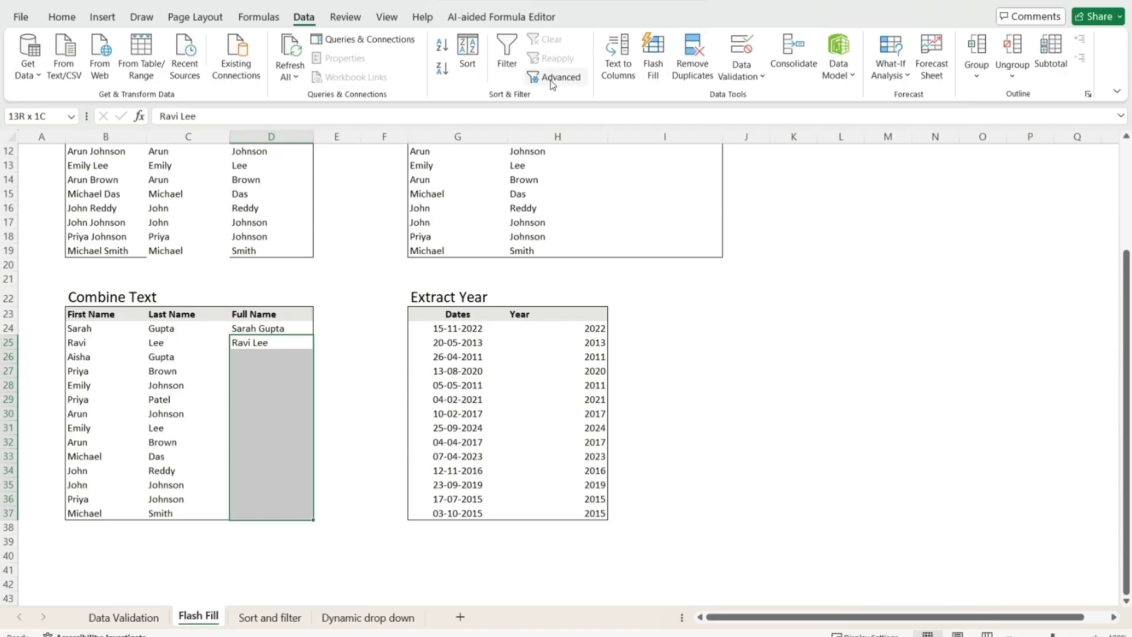
pyautogui.click(653, 61)
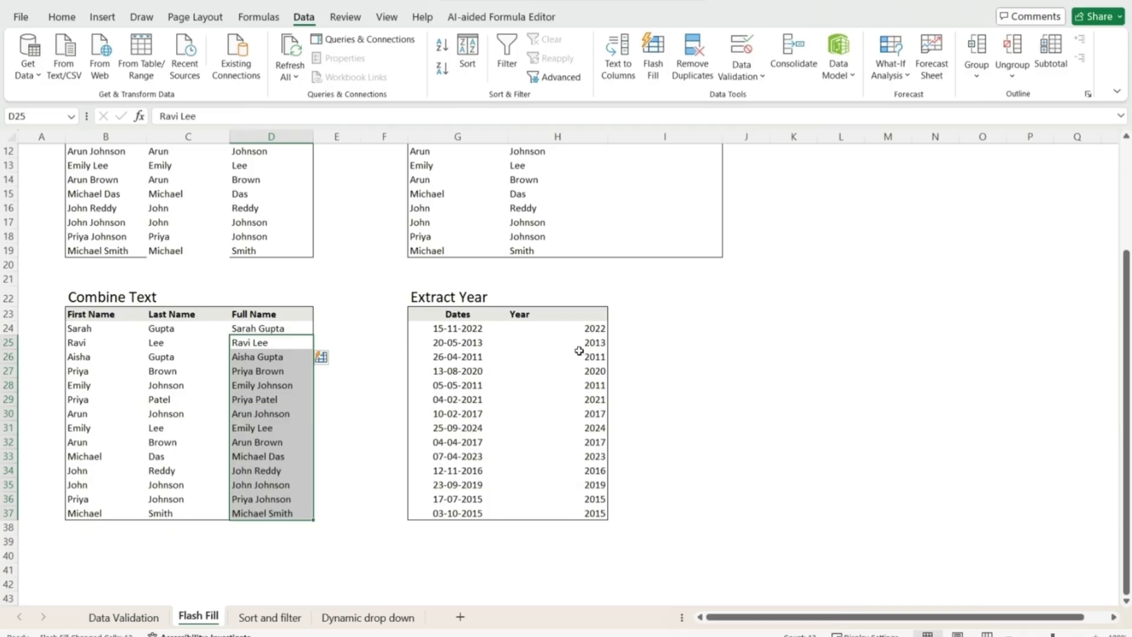
pyautogui.click(581, 330)
# - Clear the previously extracted values from the Year column
pyautogui.hotkey('ctrl', 'shift', 'Down')
pyautogui.press('Delete')
pyautogui.hotkey('ctrl', 'Up')
pyautogui.hotkey('ctrl', 'Up')
pyautogui.hotkey('ctrl', 'Up')
pyautogui.hotkey('ctrl', 'Up')
pyautogui.press('Down')
pyautogui.press('Down')
pyautogui.press('Down')
pyautogui.press('Down')
pyautogui.press('Down')
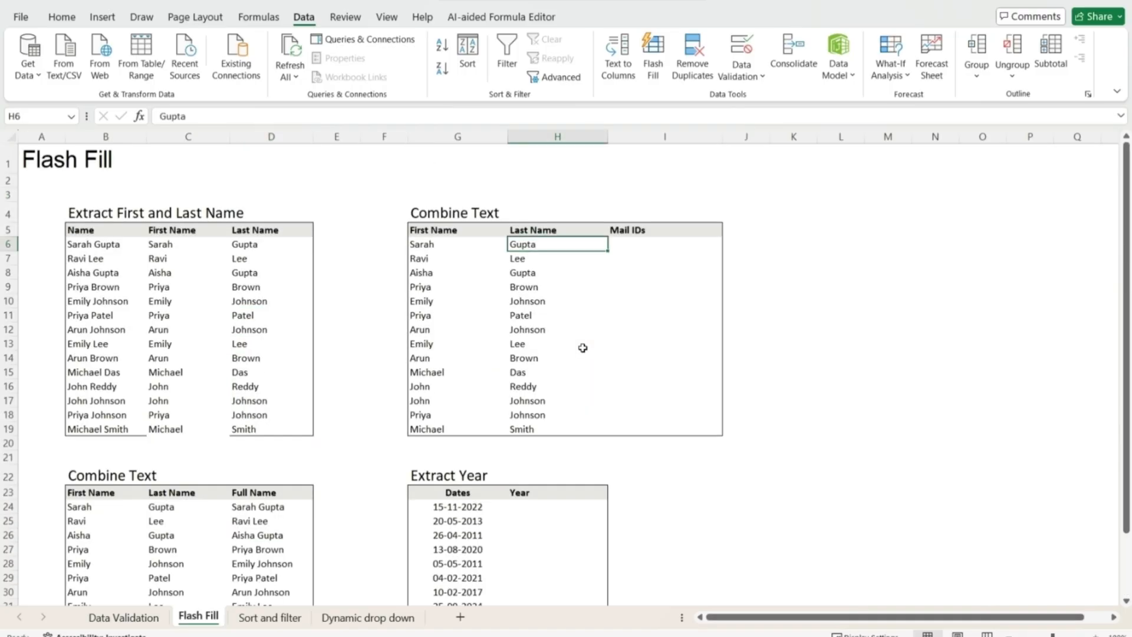
pyautogui.press('Right')
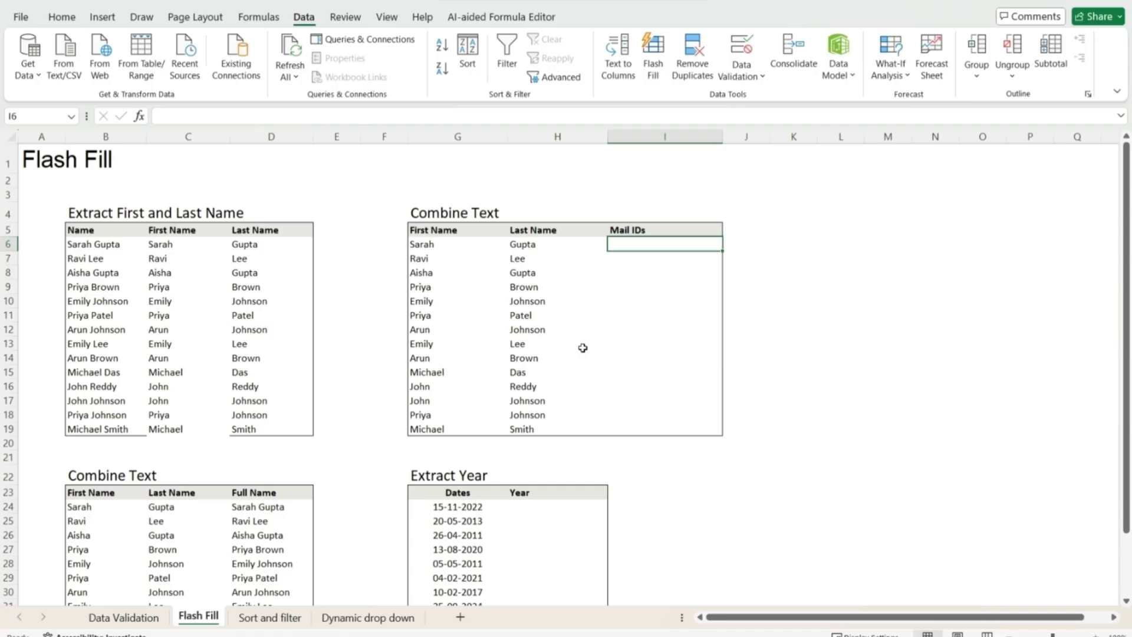
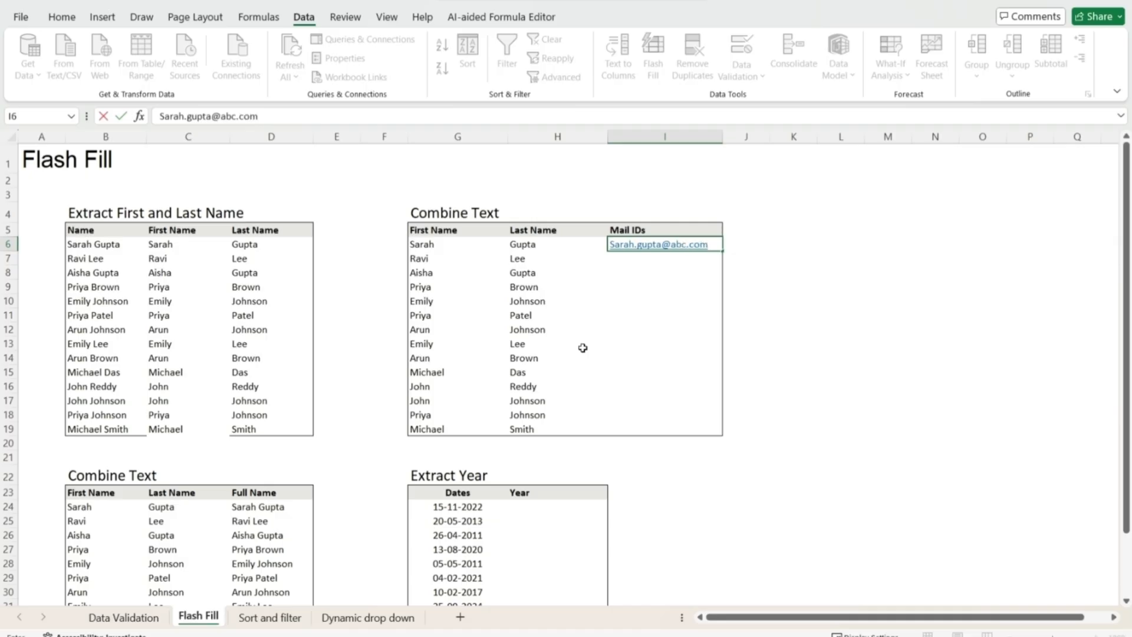
pyautogui.press('Return')
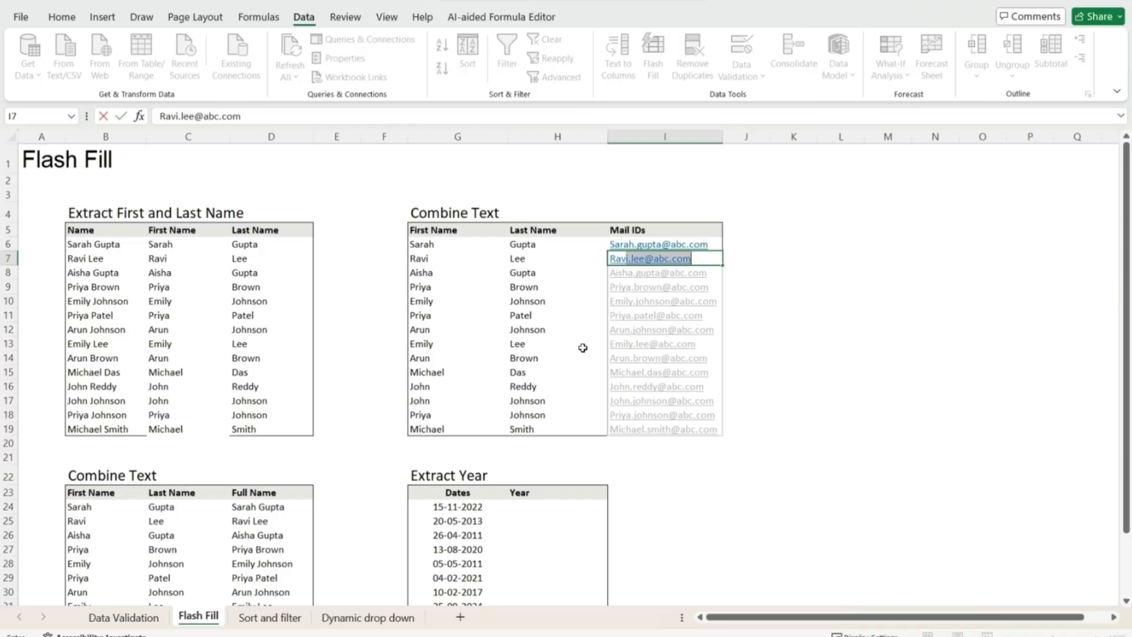
pyautogui.press('Return')
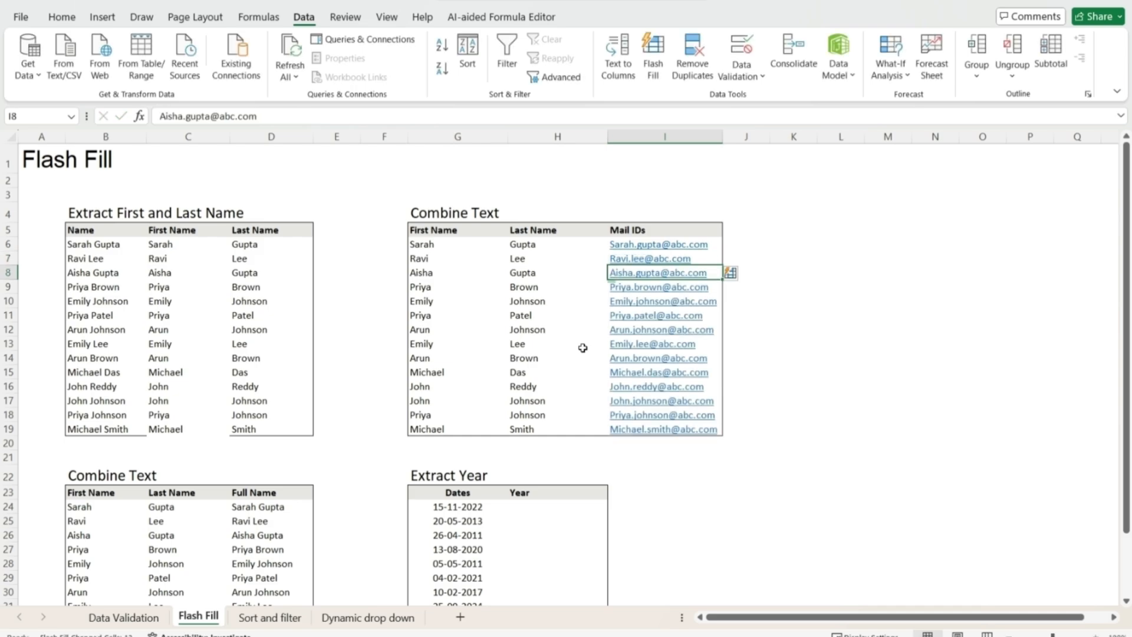
pyautogui.press('Down')
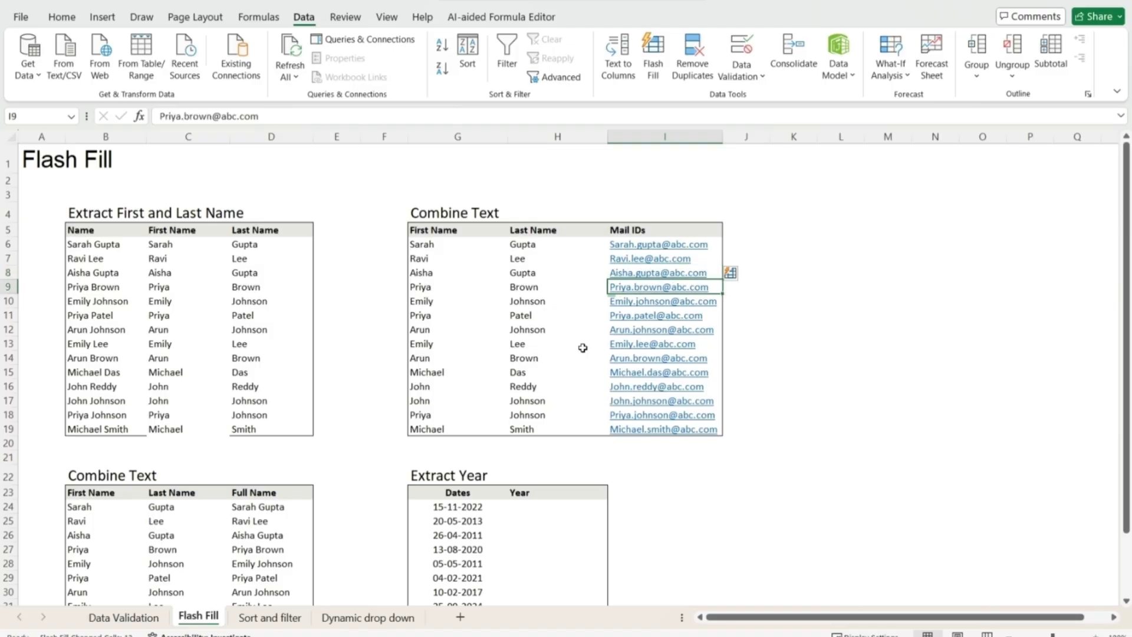
pyautogui.press('Down')
pyautogui.press('Down')
pyautogui.press('Down')
pyautogui.press('Down')
pyautogui.press('Down')
pyautogui.press('Down')
pyautogui.press('Down')
pyautogui.press('Down')
pyautogui.press('Down')
pyautogui.press('Down')
pyautogui.press('Down')
pyautogui.press('Down')
pyautogui.press('Down')
pyautogui.press('Down')
pyautogui.press('Down')
pyautogui.press('Down')
pyautogui.press('Down')
pyautogui.press('Down')
pyautogui.press('Down')
pyautogui.press('Down')
pyautogui.press('Up')
pyautogui.press('Left')
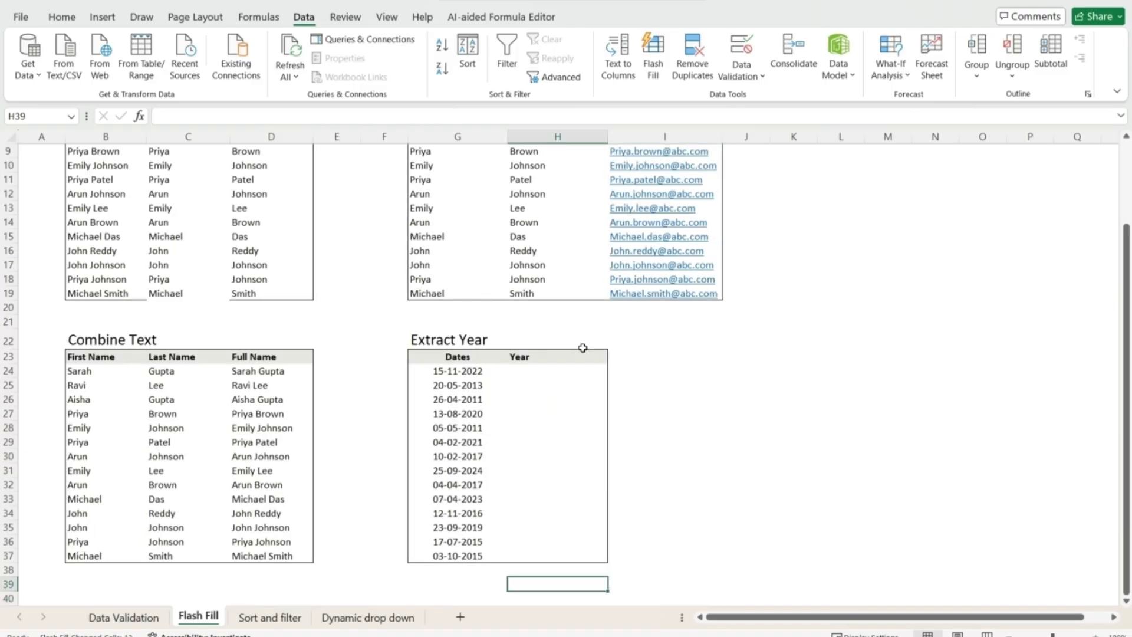
# - Enter 2022 and 2013 as the first two Year examples beside their dates
pyautogui.press('Up')
pyautogui.press('Up')
pyautogui.press('Up')
pyautogui.press('Up')
pyautogui.press('Up')
pyautogui.press('Up')
pyautogui.press('Up')
pyautogui.press('Up')
pyautogui.press('Up')
pyautogui.press('Up')
pyautogui.press('Up')
pyautogui.press('Up')
pyautogui.press('Up')
pyautogui.press('Up')
pyautogui.press('Up')
pyautogui.press('Left')
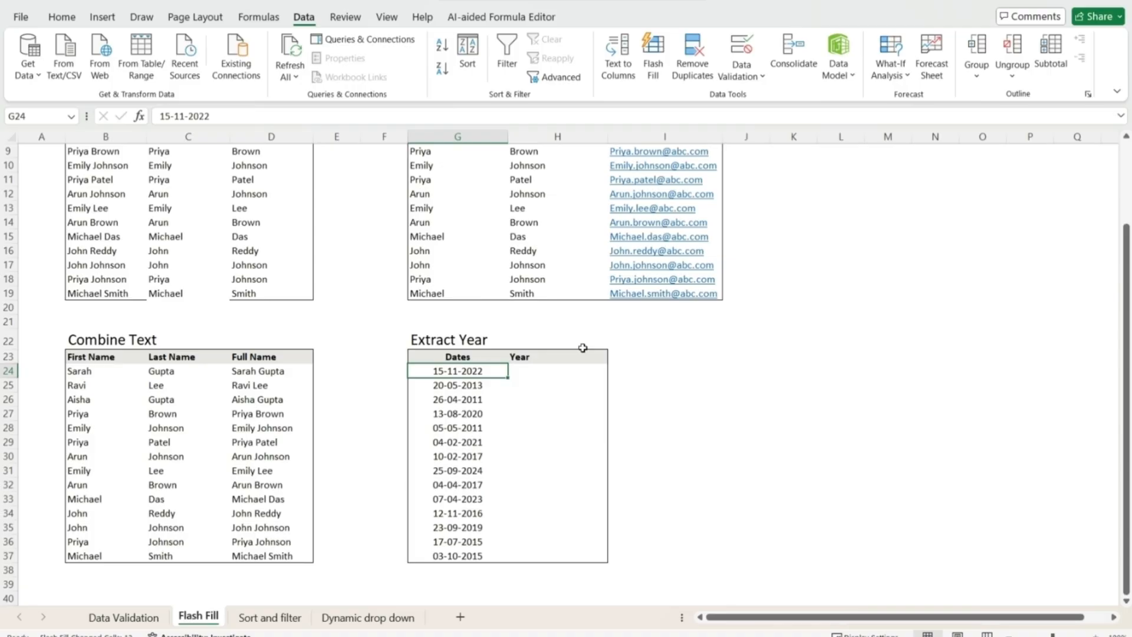
pyautogui.press('Right')
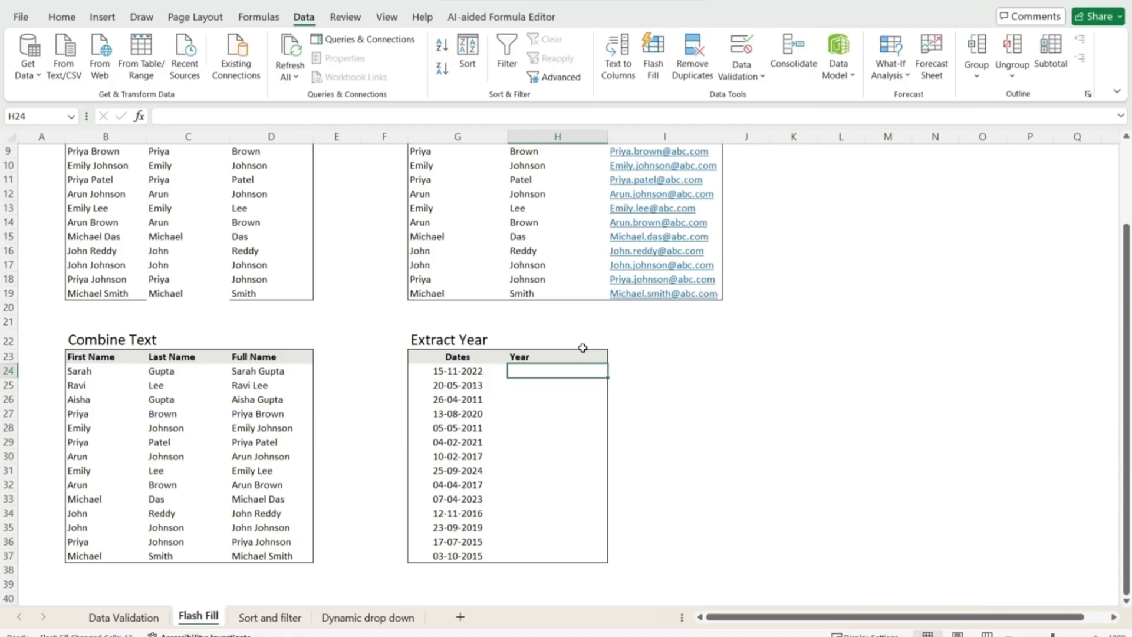
pyautogui.write('200')
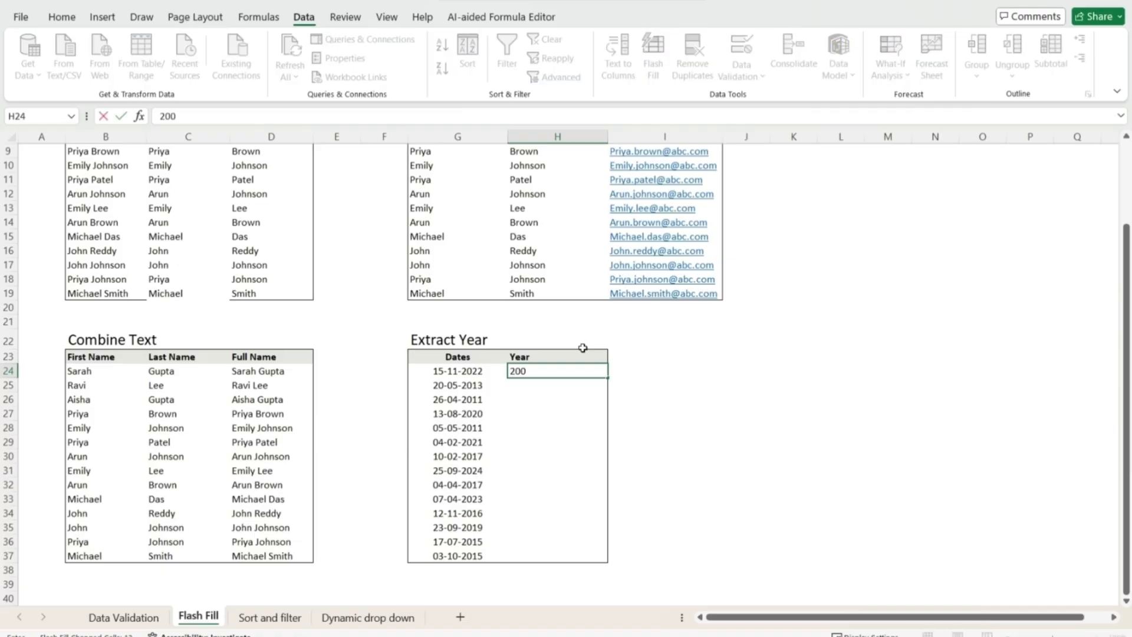
pyautogui.write('22')
pyautogui.press('Return')
pyautogui.write('2013')
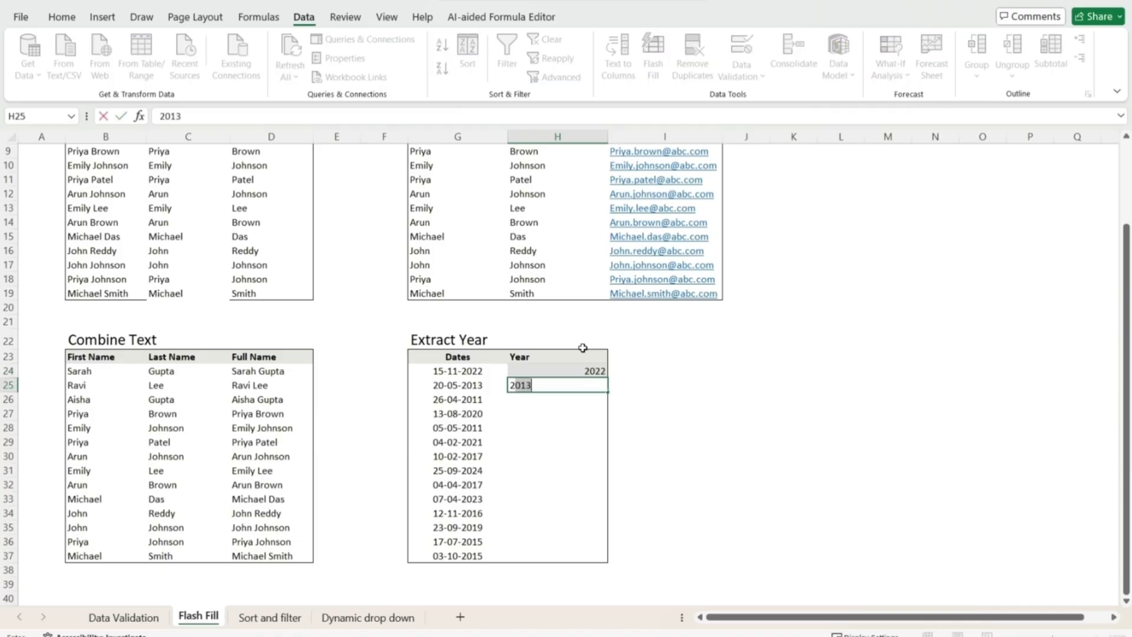
pyautogui.press('BackSpace')
pyautogui.write('2')
pyautogui.press('BackSpace')
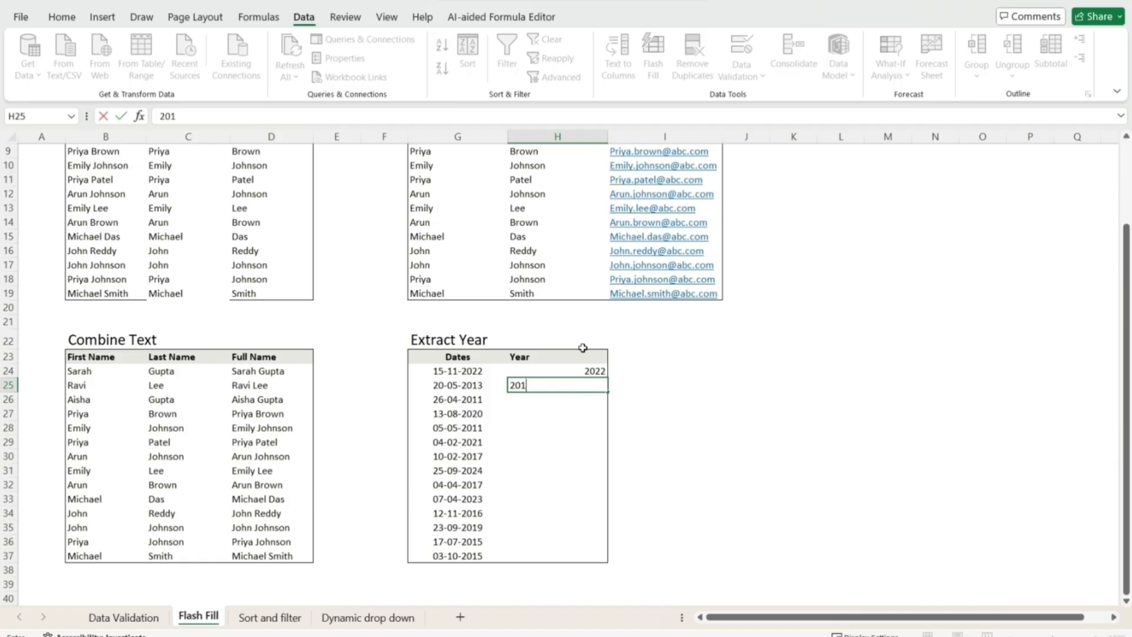
pyautogui.write('3')
pyautogui.press('Return')
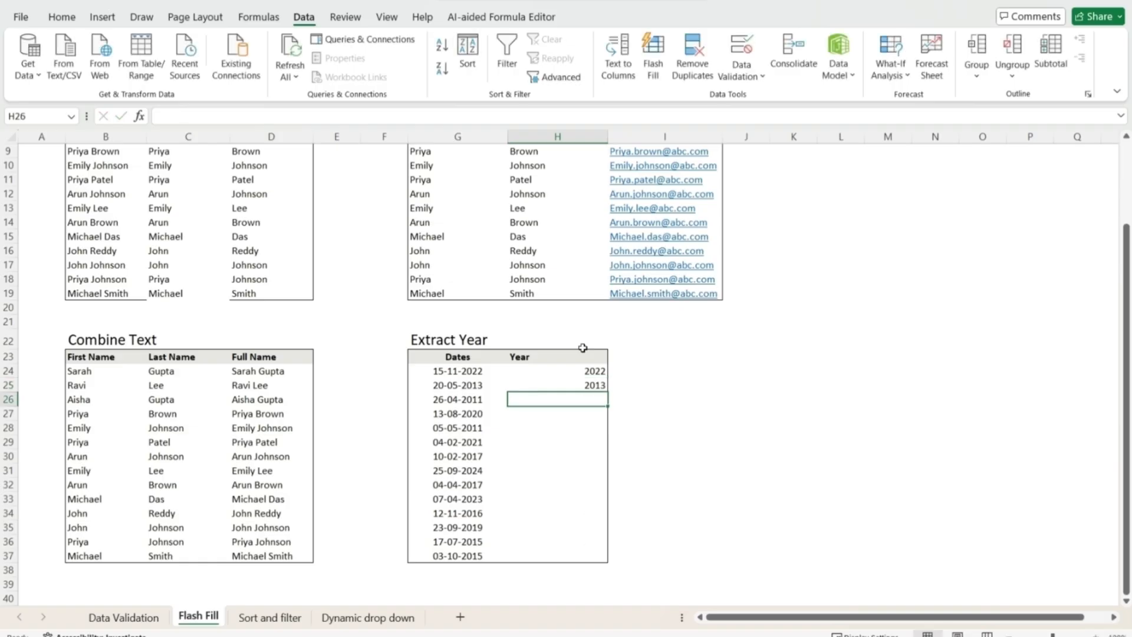
# - Flash Fill the remaining Year cells from the selected examples via Data > Flash Fill
pyautogui.press('Up')
pyautogui.hotkey('shift', 'Down')
pyautogui.hotkey('shift', 'Down')
pyautogui.hotkey('shift', 'Down')
pyautogui.hotkey('shift', 'Down')
pyautogui.hotkey('shift', 'Down')
pyautogui.hotkey('shift', 'Down')
pyautogui.hotkey('shift', 'Down')
pyautogui.hotkey('shift', 'Down')
pyautogui.hotkey('shift', 'Down')
pyautogui.hotkey('shift', 'Down')
pyautogui.hotkey('shift', 'Down')
pyautogui.hotkey('shift', 'Down')
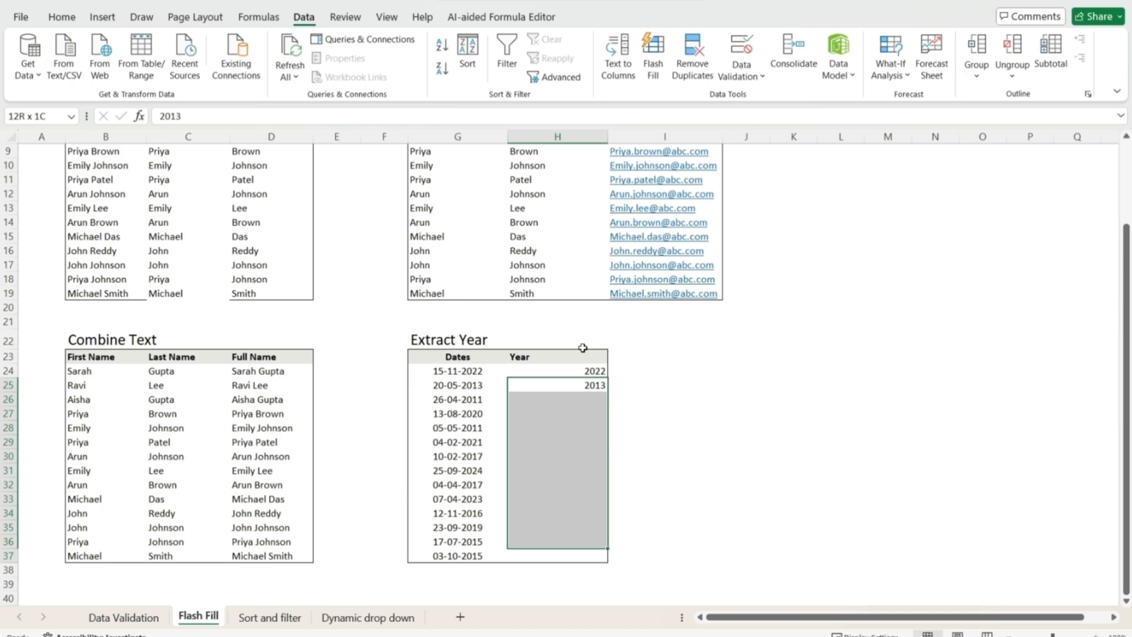
pyautogui.hotkey('shift', 'Down')
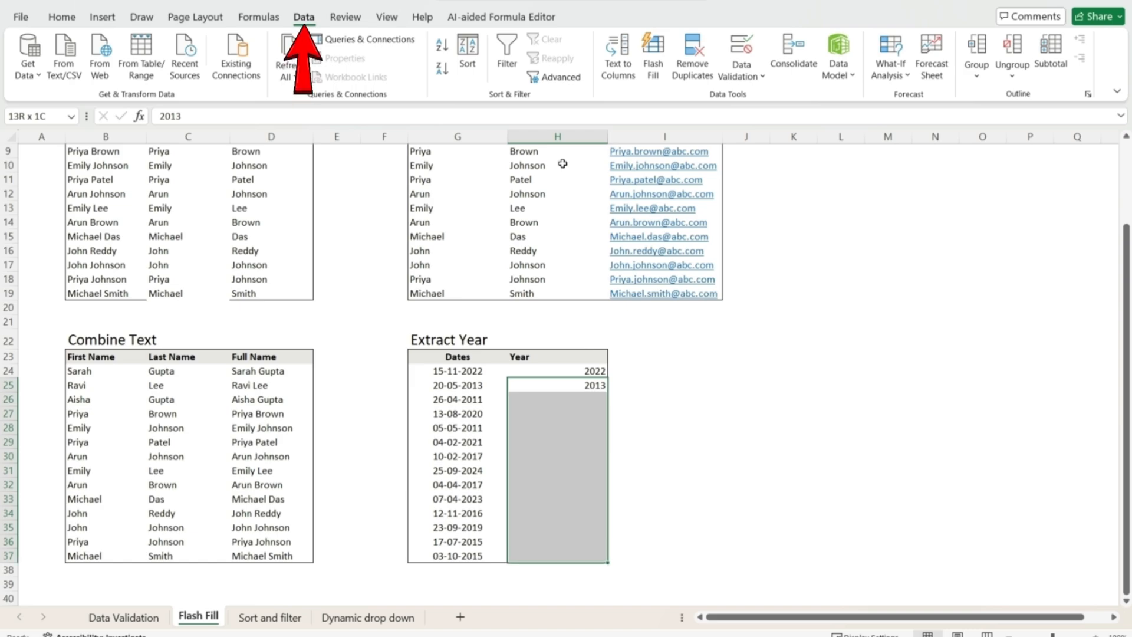
pyautogui.click(662, 53)
pyautogui.click(626, 455)
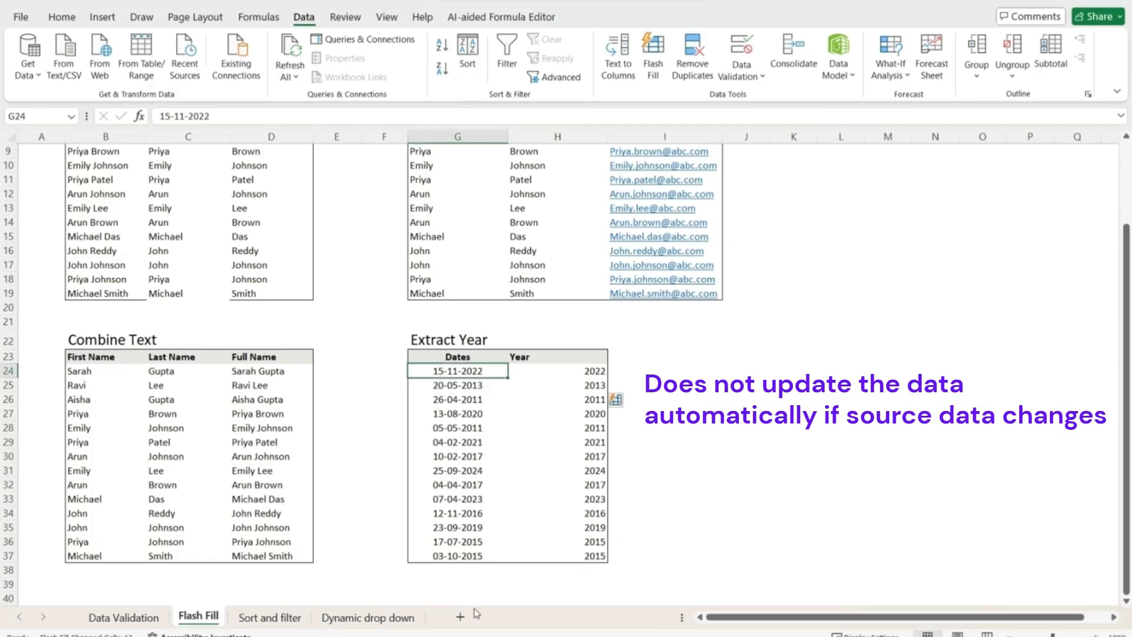
# - Change the first date to 15-11-2023 and confirm its Year cell still shows 2022
pyautogui.press('F2')
pyautogui.hotkey('shift', 'Left')
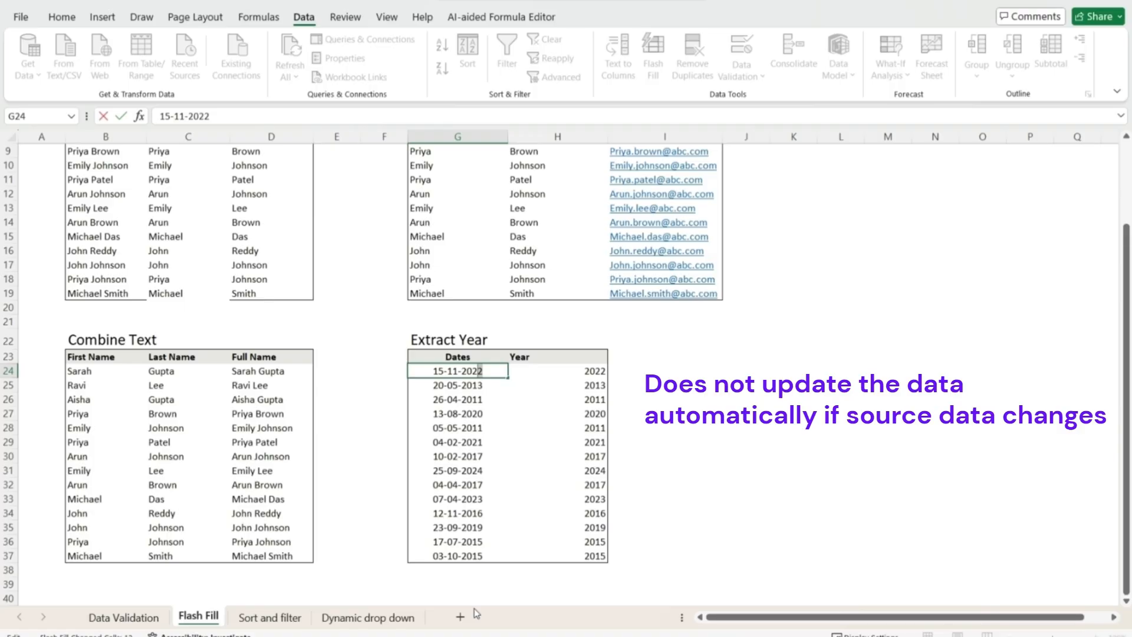
pyautogui.write('3')
pyautogui.press('Return')
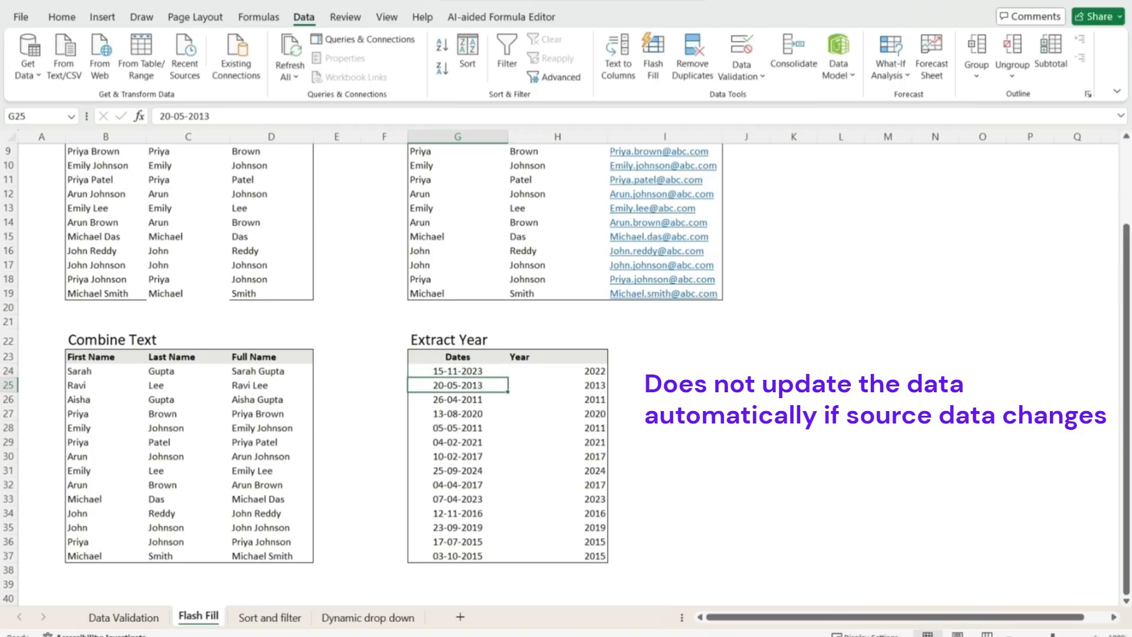
pyautogui.click(594, 372)
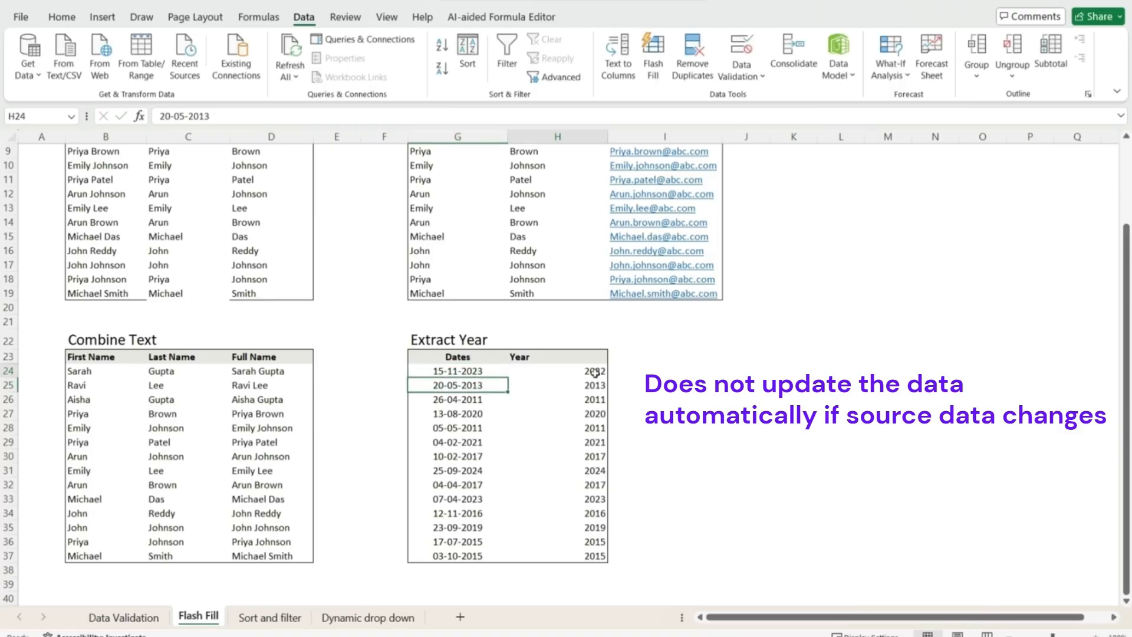